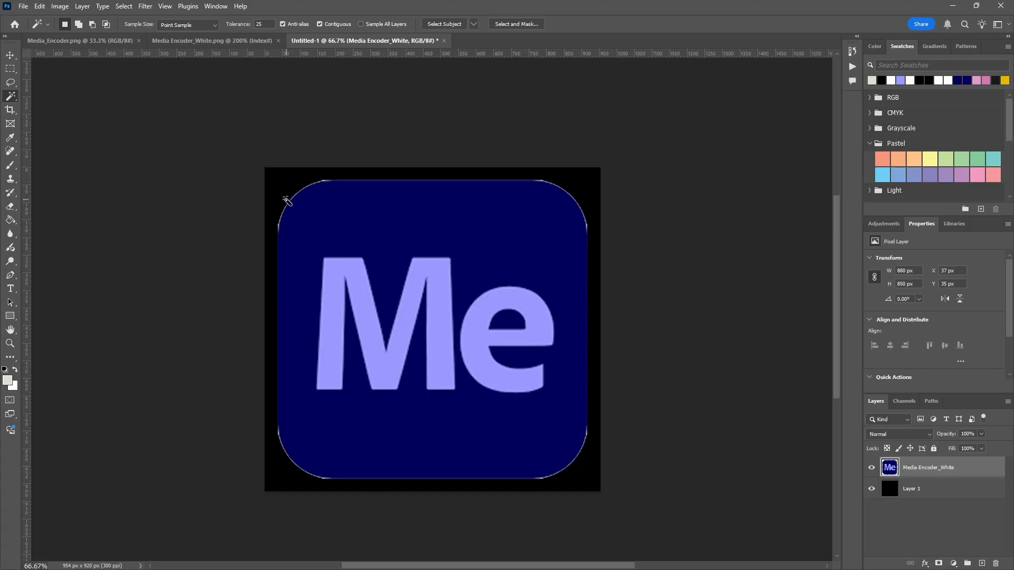
- Examine the icon's upper-left rounded corner up close against the black background for leftover fringe pixels
{"action": "key", "text": "z"}
{"action": "left_click", "coordinate": [285, 199]}
{"action": "left_click", "coordinate": [285, 200]}
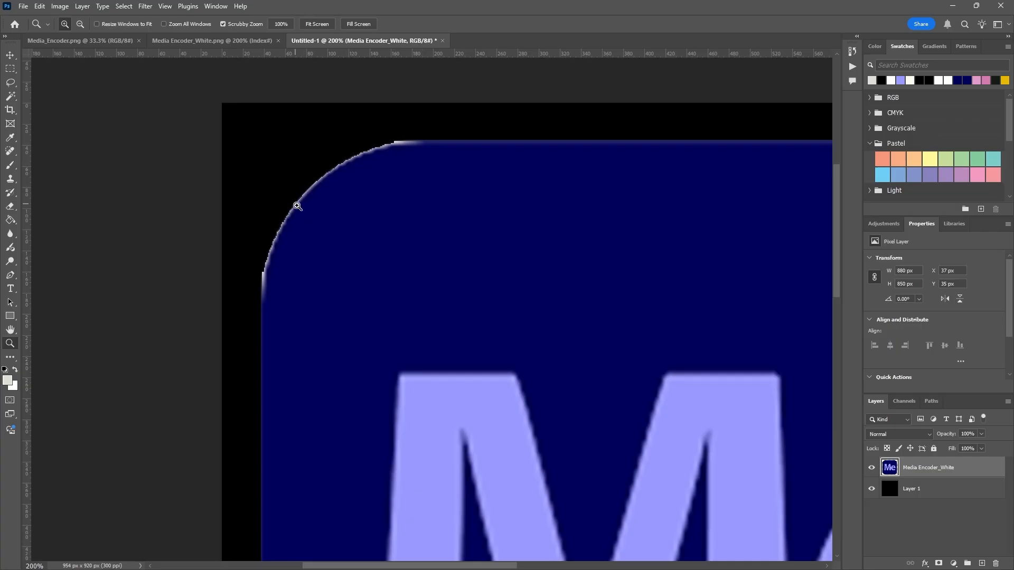
{"action": "left_click", "coordinate": [332, 258], "text": "alt"}
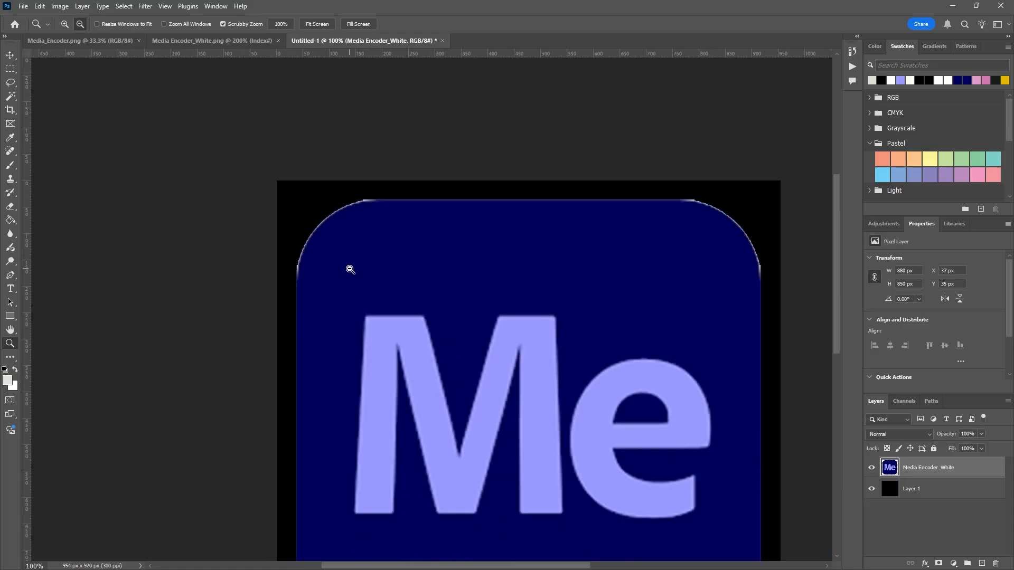
{"action": "left_click", "coordinate": [350, 270], "text": "alt"}
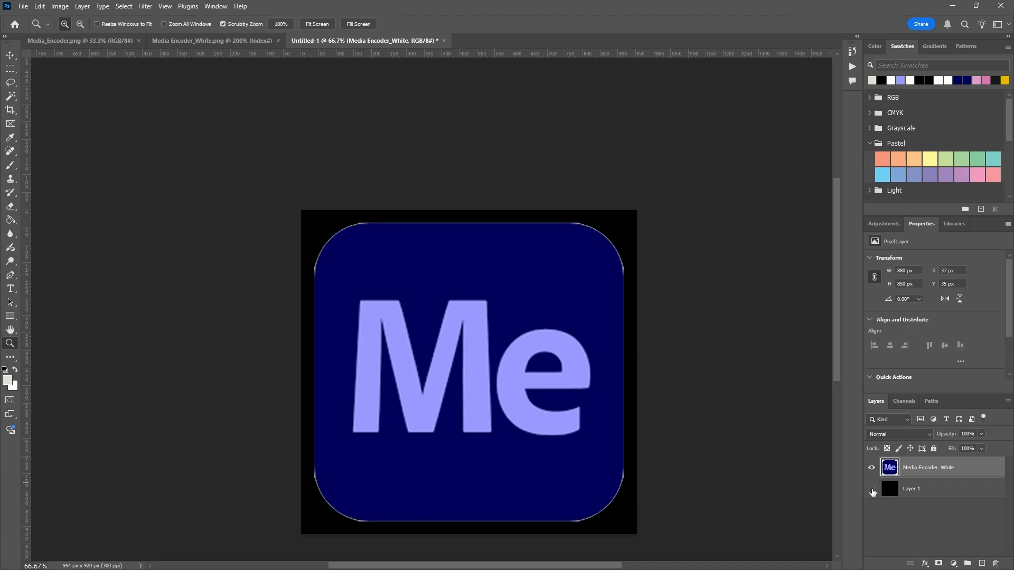
- Temporarily hide the black Layer 1, inspect the icon's corner edges against transparency, and show the layer again
{"action": "left_click", "coordinate": [873, 490]}
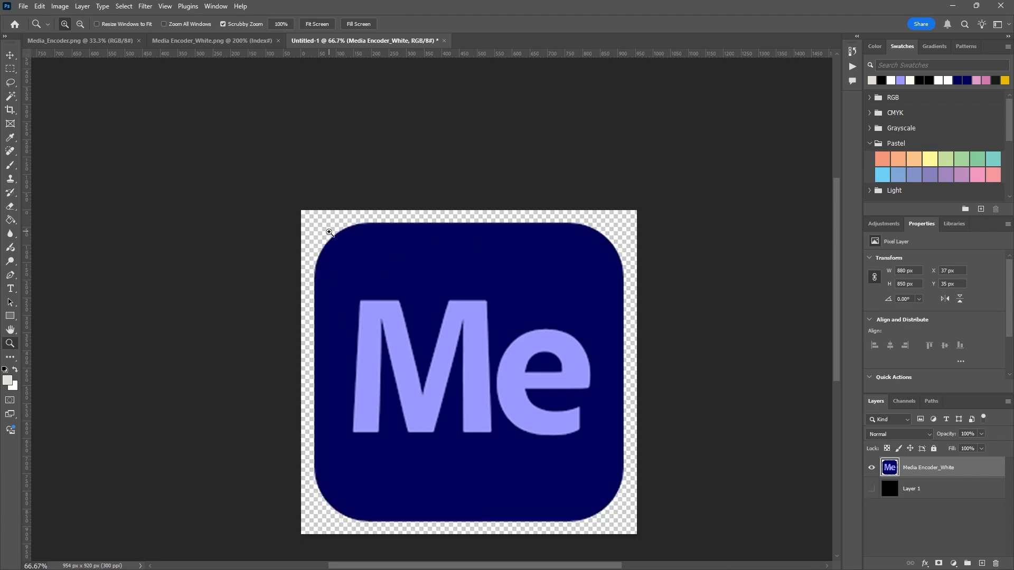
{"action": "left_click", "coordinate": [351, 227]}
{"action": "left_click", "coordinate": [360, 227]}
{"action": "left_click", "coordinate": [360, 227]}
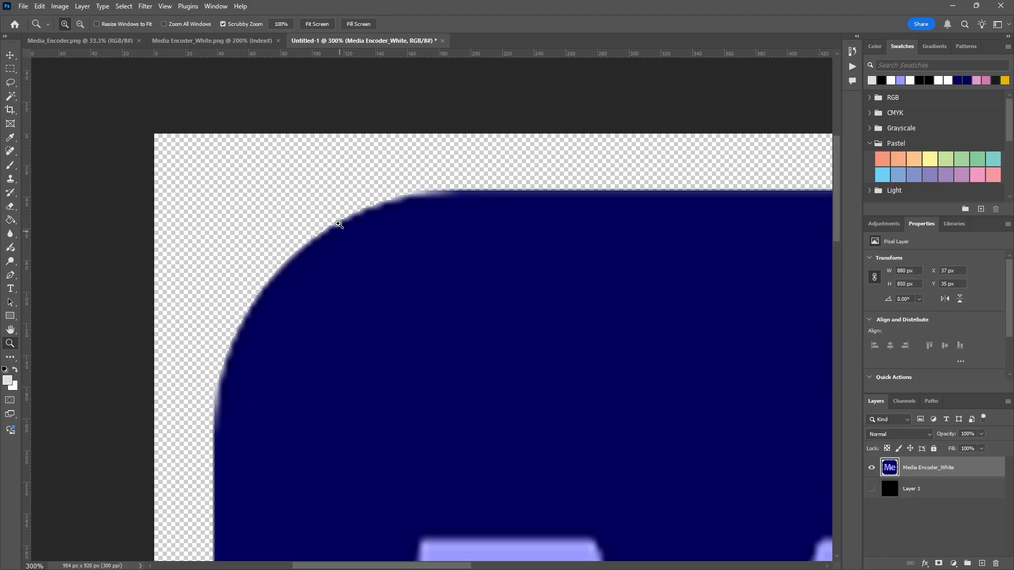
{"action": "left_click", "coordinate": [344, 213], "text": "alt"}
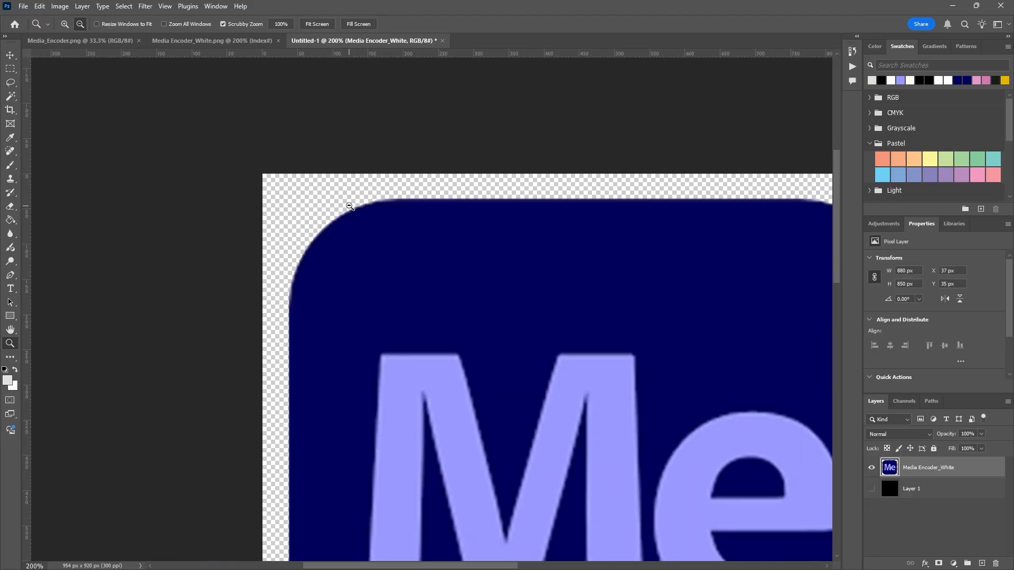
{"action": "left_click", "coordinate": [299, 192], "text": "alt"}
{"action": "left_click_drag", "start_coordinate": [487, 336], "coordinate": [410, 239]}
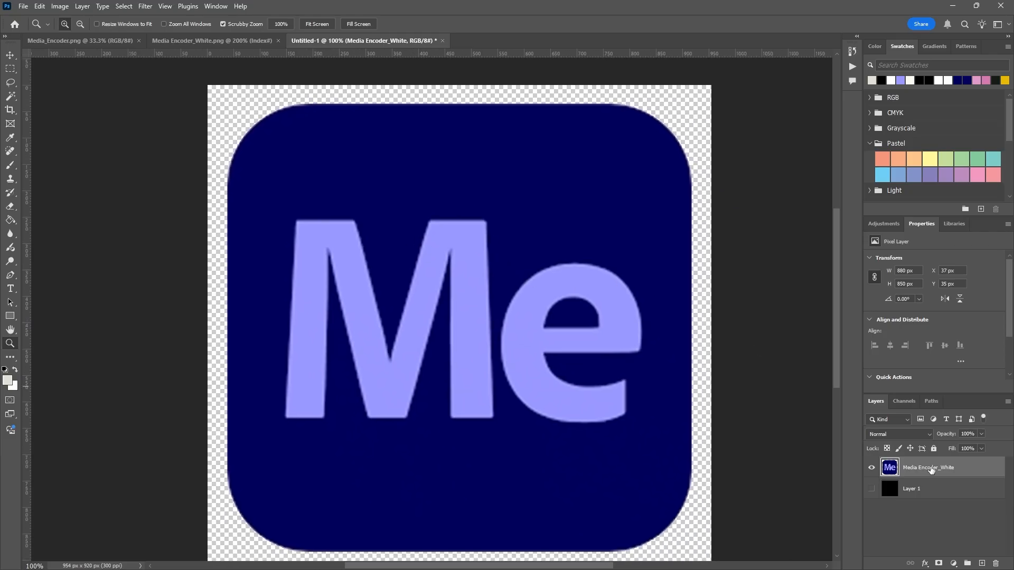
{"action": "left_click", "coordinate": [871, 489]}
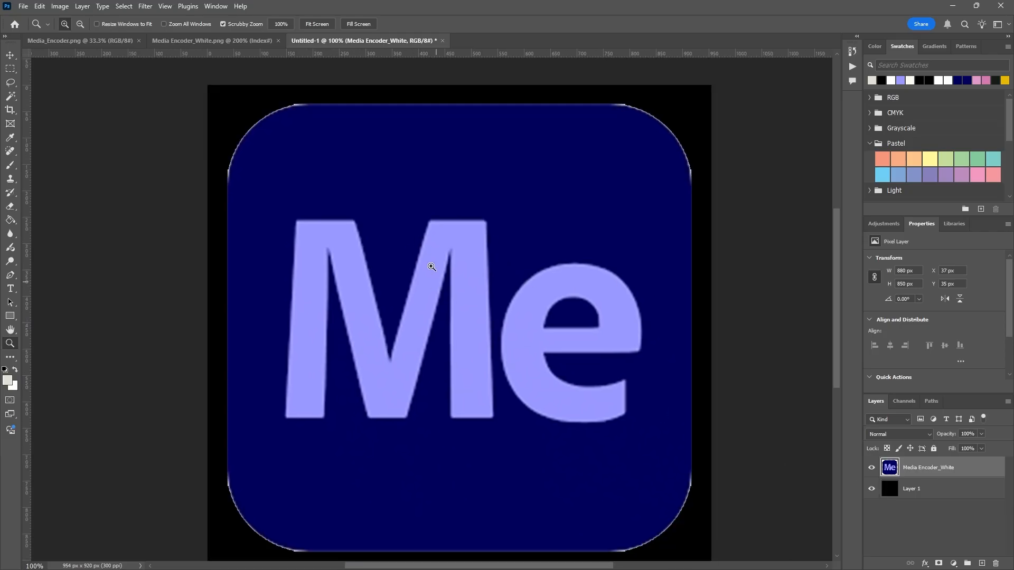
- Undo the removal of the white background on the Media Encoder_White layer and clear the selection
{"action": "key", "text": "ctrl+z"}
{"action": "key", "text": "ctrl+z"}
{"action": "key", "text": "ctrl+z"}
{"action": "key", "text": "ctrl+d"}
{"action": "key", "text": "ctrl+z"}
{"action": "key", "text": "ctrl+z"}
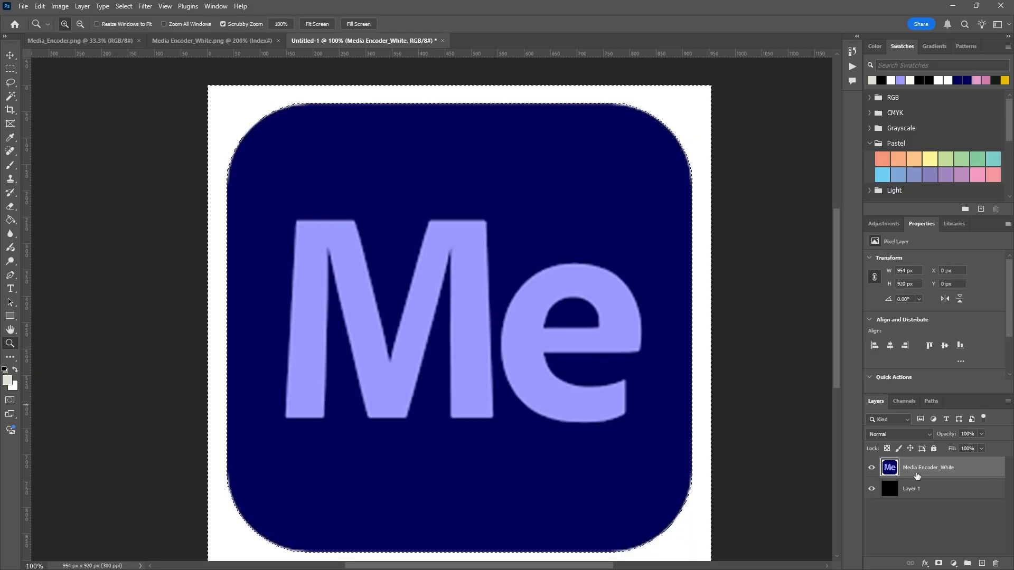
{"action": "key", "text": "ctrl+d"}
{"action": "scroll", "coordinate": [458, 277], "scroll_direction": "down", "scroll_amount": 2}
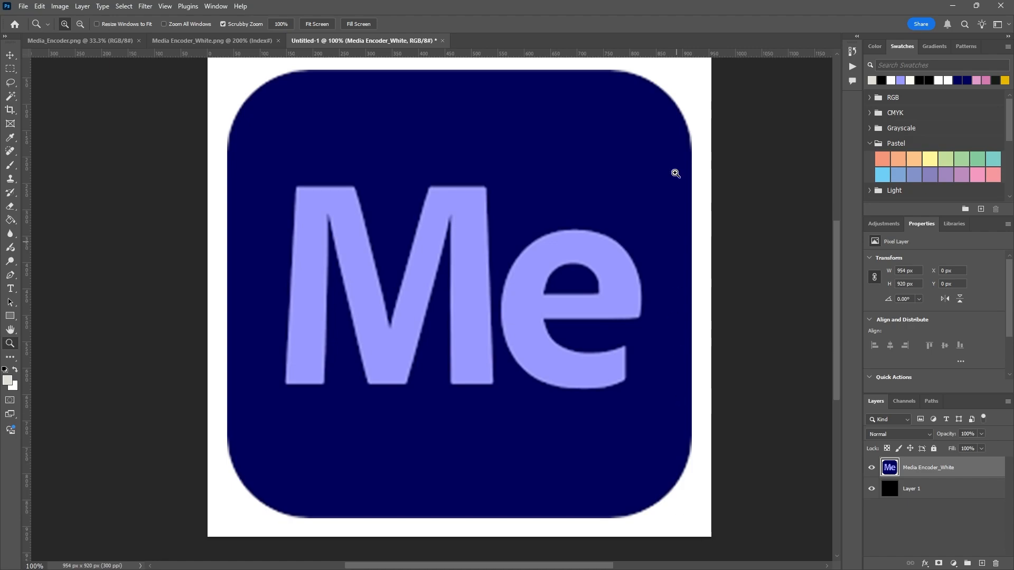
{"action": "scroll", "coordinate": [355, 142], "scroll_direction": "up", "scroll_amount": 1}
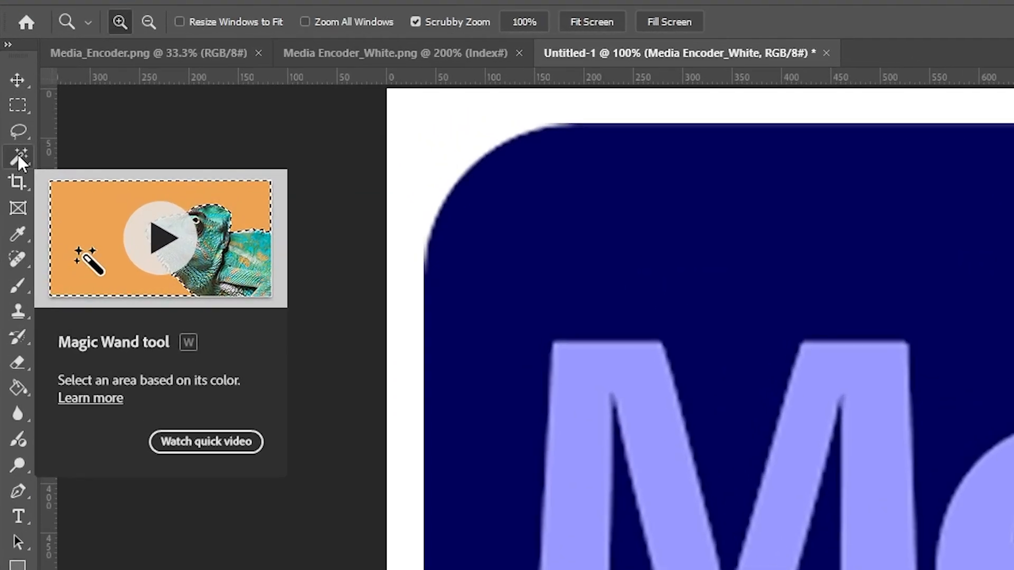
- Select the white background around the icon with the Magic Wand tool at tolerance 25, delete it, and deselect
{"action": "left_click", "coordinate": [19, 156]}
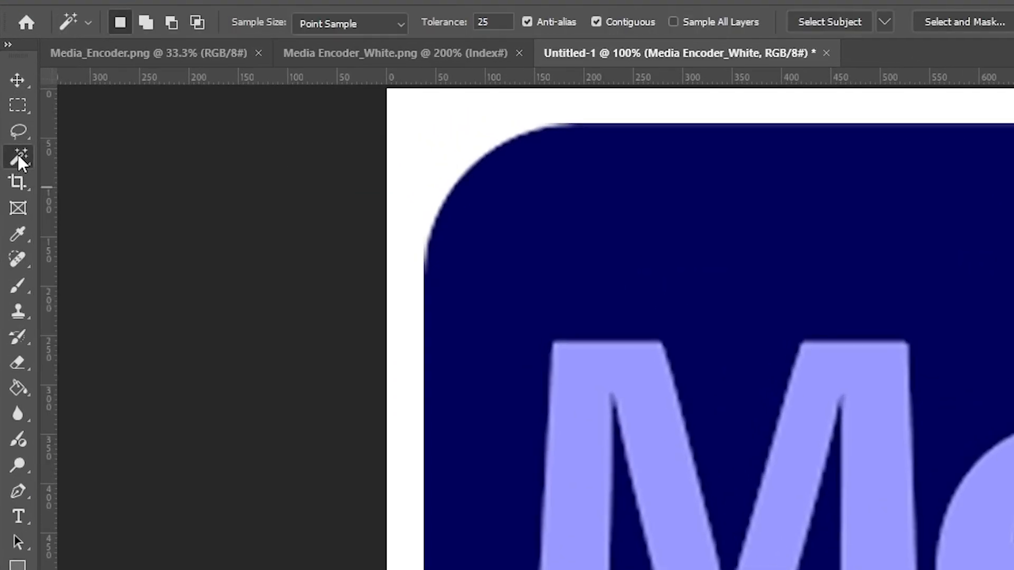
{"action": "right_click", "coordinate": [19, 156]}
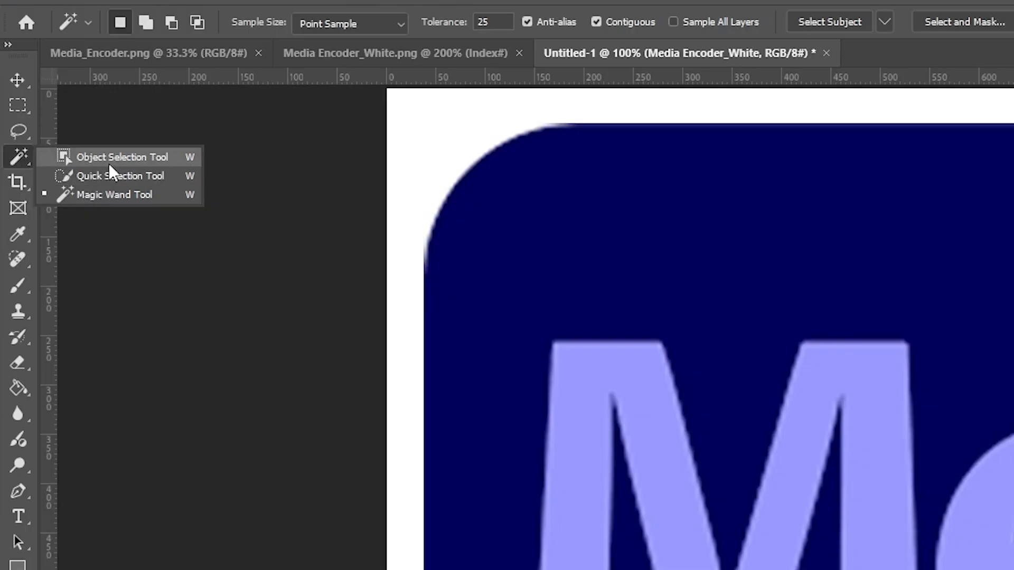
{"action": "left_click", "coordinate": [118, 192]}
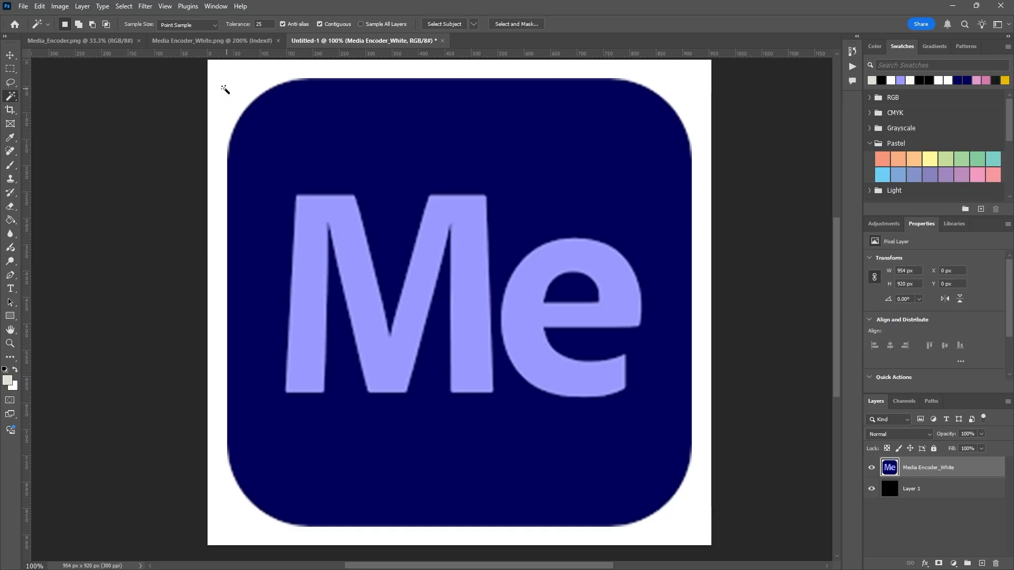
{"action": "left_click", "coordinate": [237, 94]}
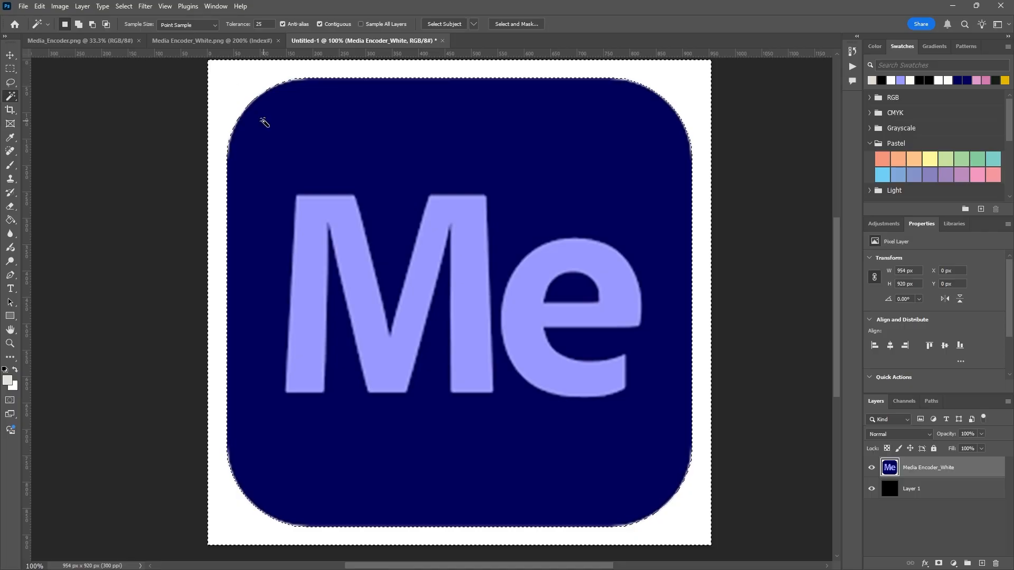
{"action": "key", "text": "Delete"}
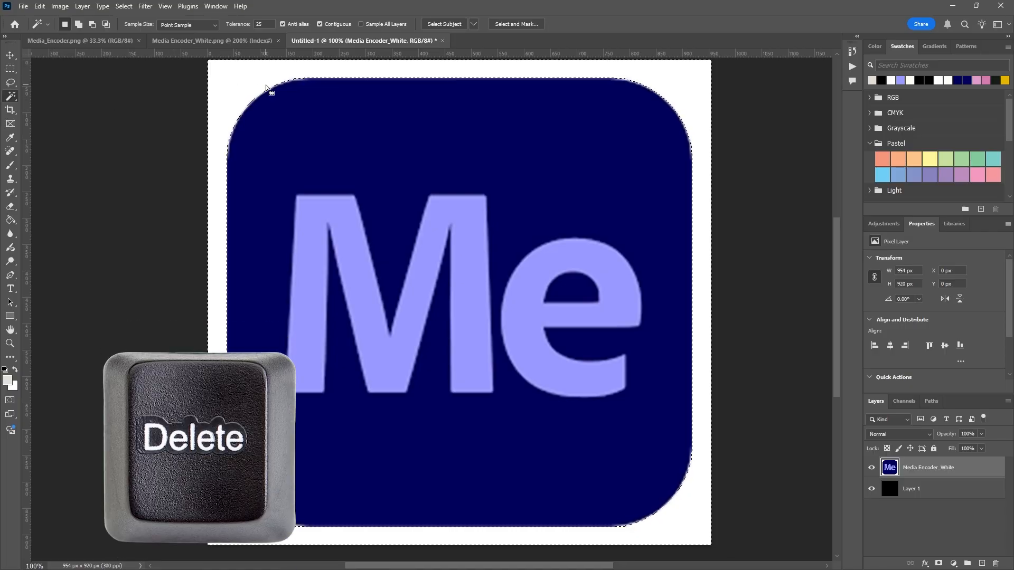
{"action": "key", "text": "Delete"}
{"action": "key", "text": "ctrl+d"}
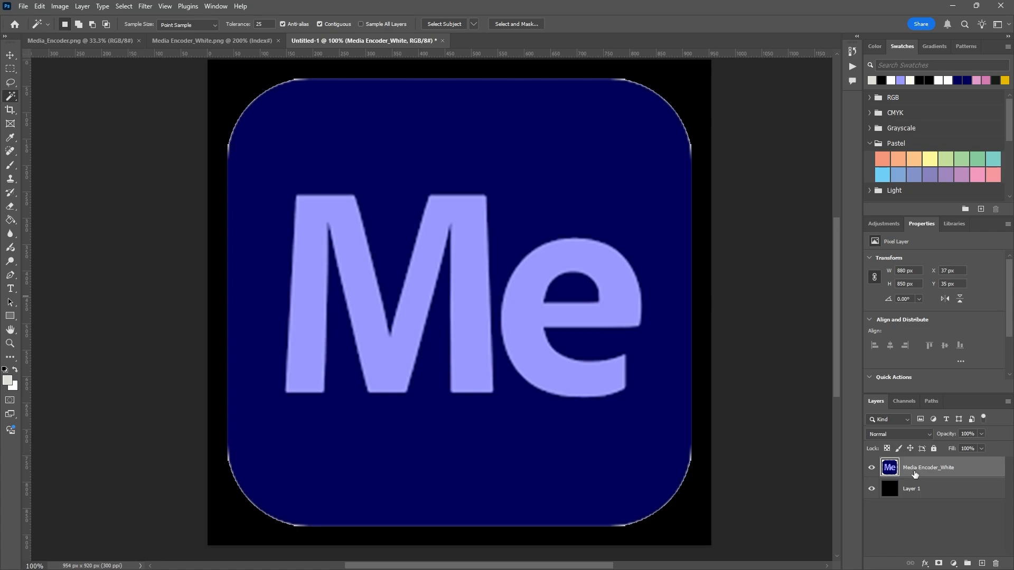
- Select the empty area around the icon with the Magic Wand, expand the selection by 3 pixels, and delete the white fringe
{"action": "left_click", "coordinate": [872, 489]}
{"action": "left_click", "coordinate": [228, 87]}
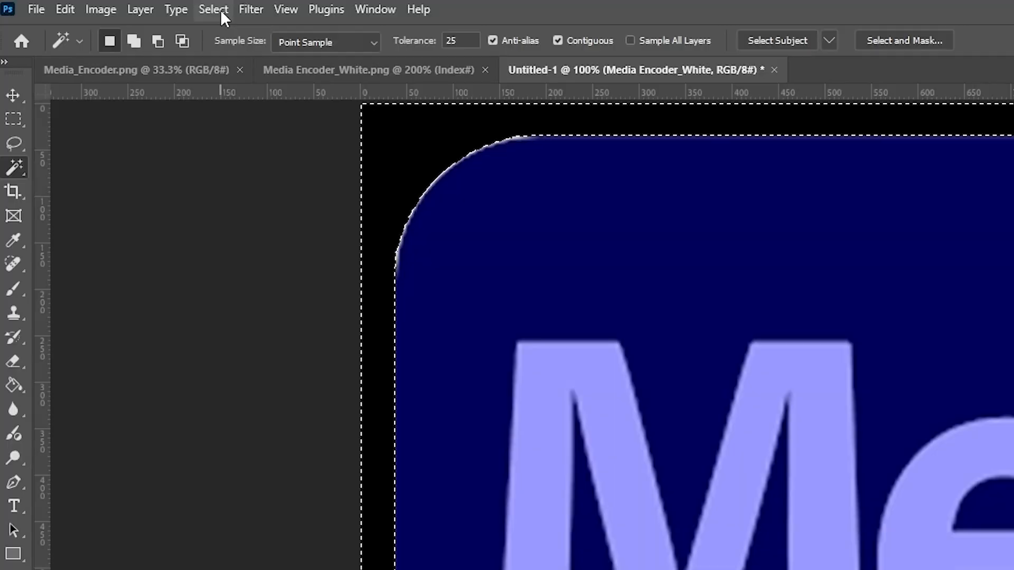
{"action": "left_click", "coordinate": [224, 16]}
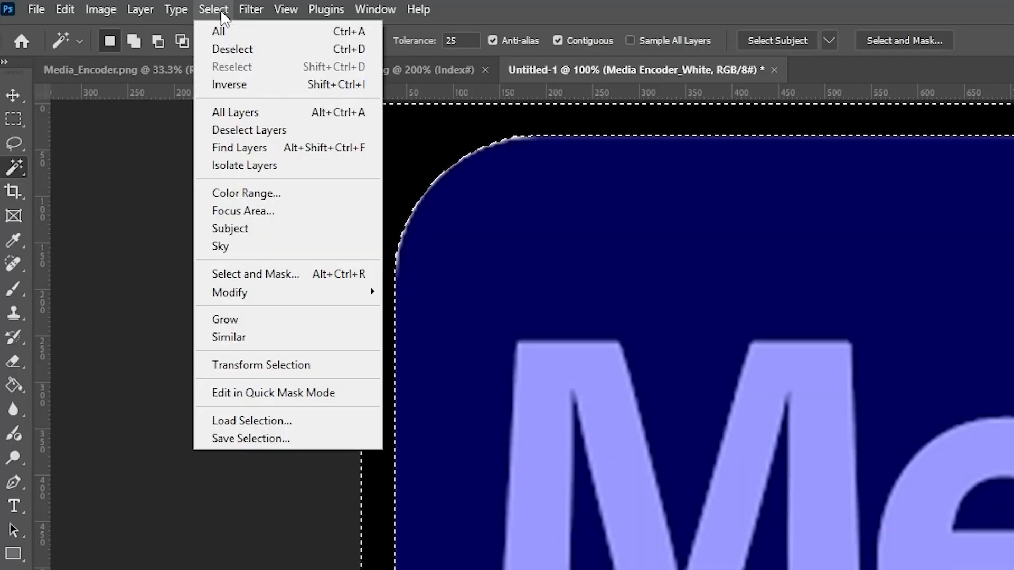
{"action": "mouse_move", "coordinate": [263, 302]}
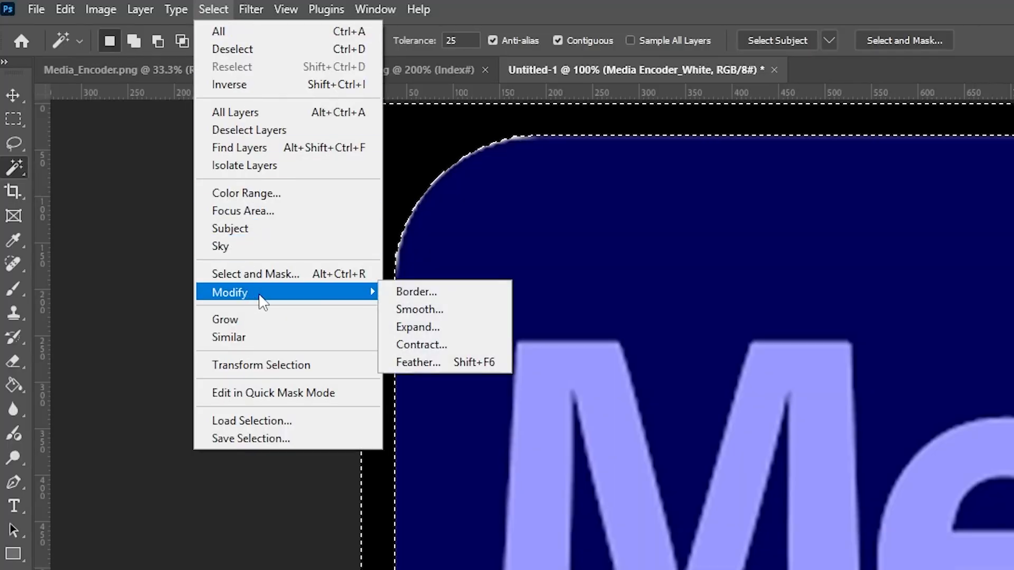
{"action": "left_click", "coordinate": [417, 328]}
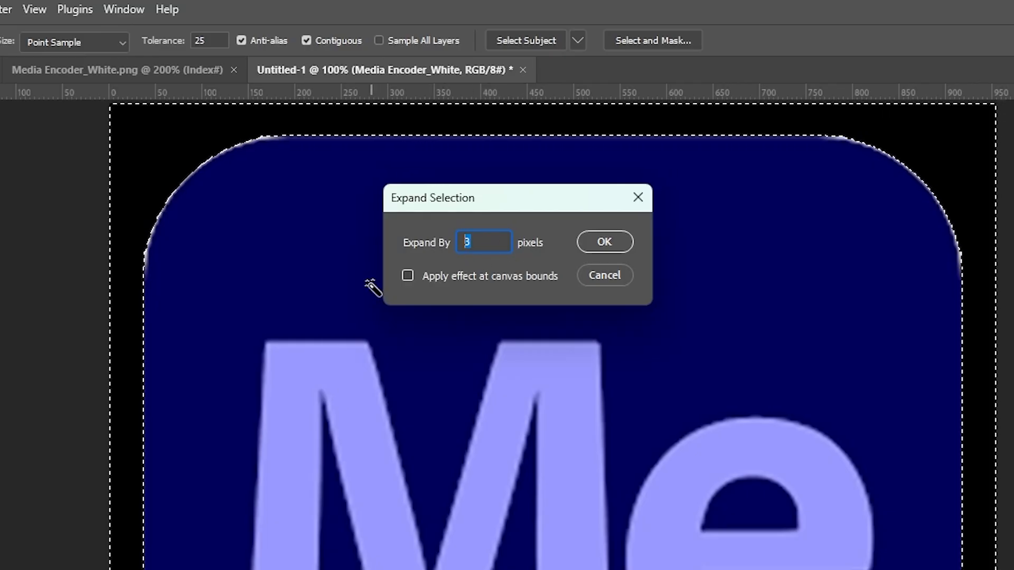
{"action": "left_click", "coordinate": [482, 241]}
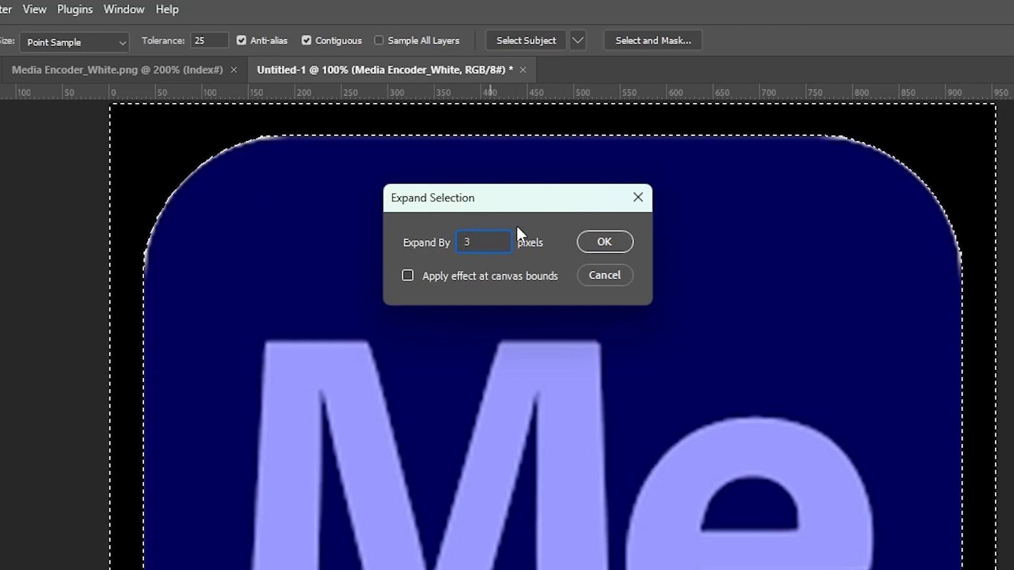
{"action": "left_click", "coordinate": [600, 237]}
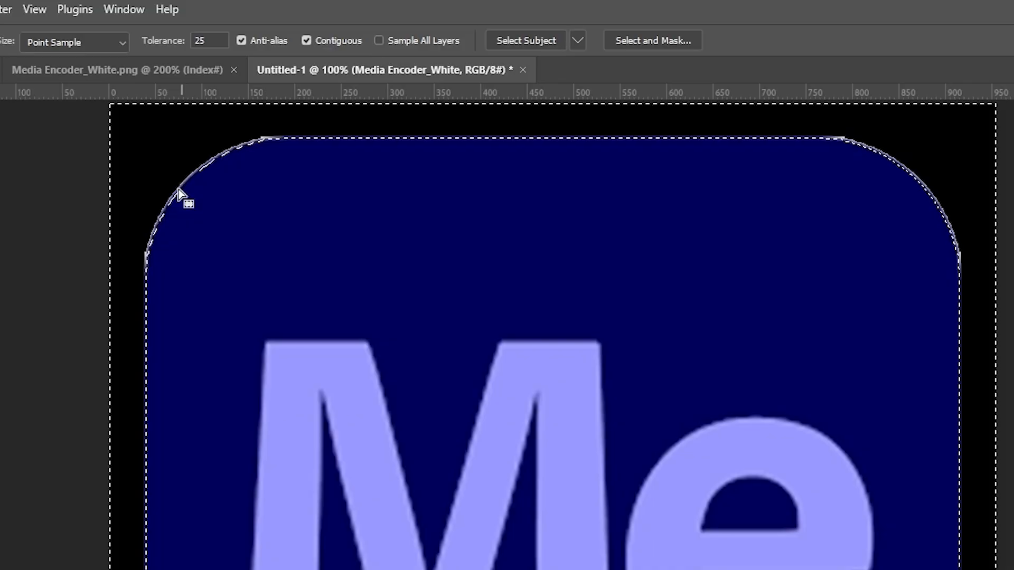
{"action": "key", "text": "Delete"}
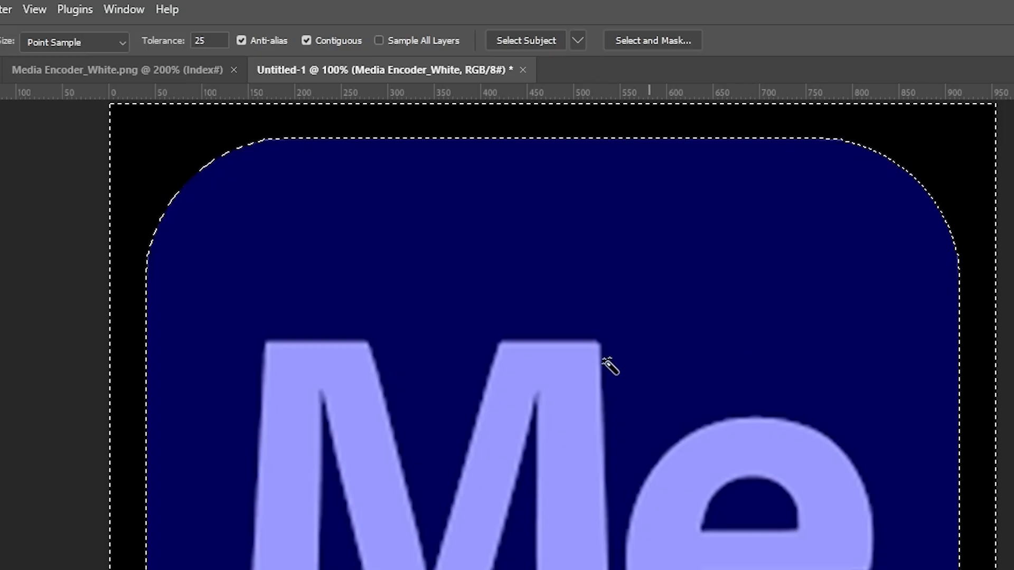
{"action": "key", "text": "ctrl+d"}
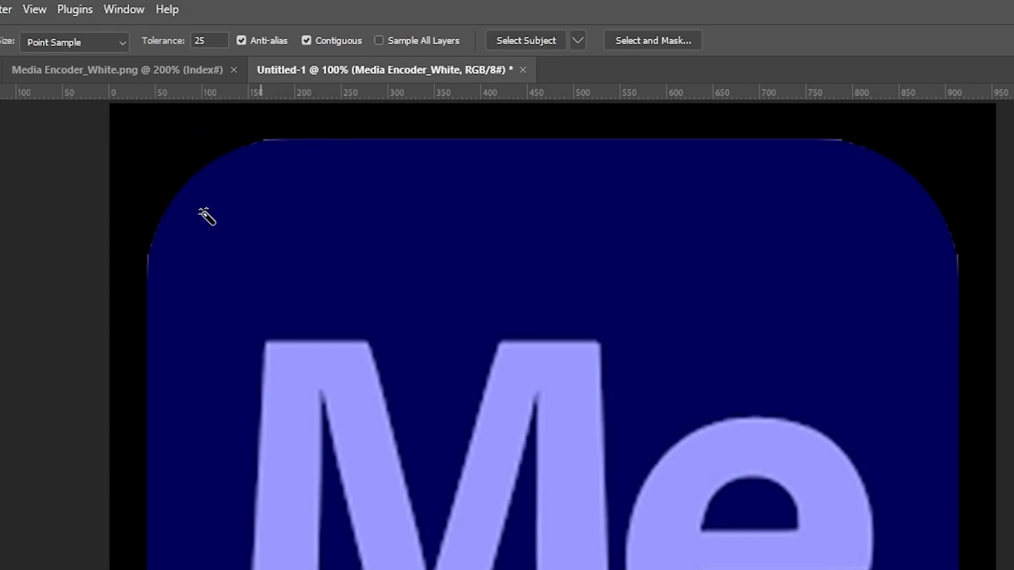
- Reselect the area around the icon, expand the selection by 1 pixel, and delete the remaining fringe
{"action": "left_click", "coordinate": [165, 146]}
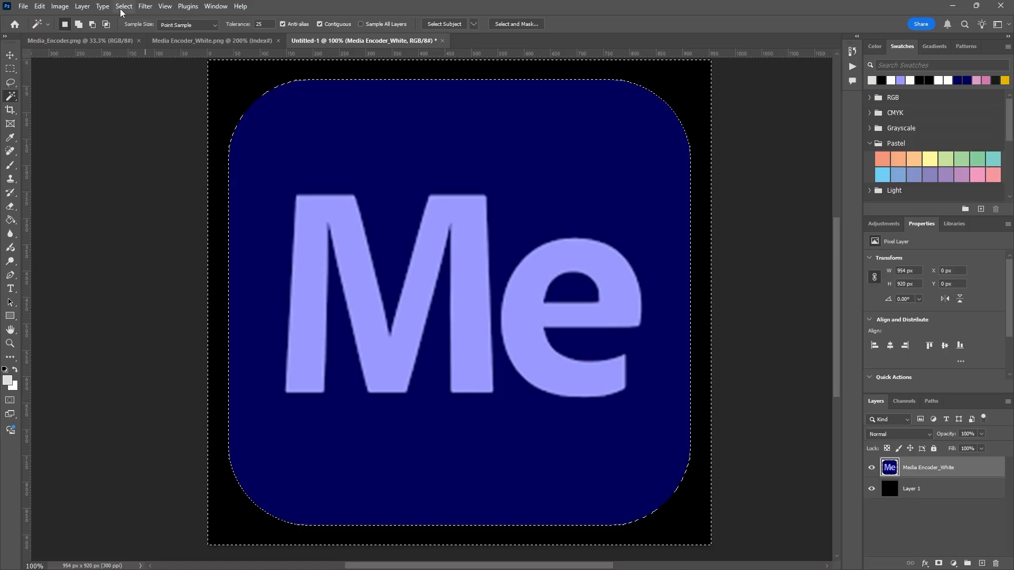
{"action": "left_click", "coordinate": [121, 9]}
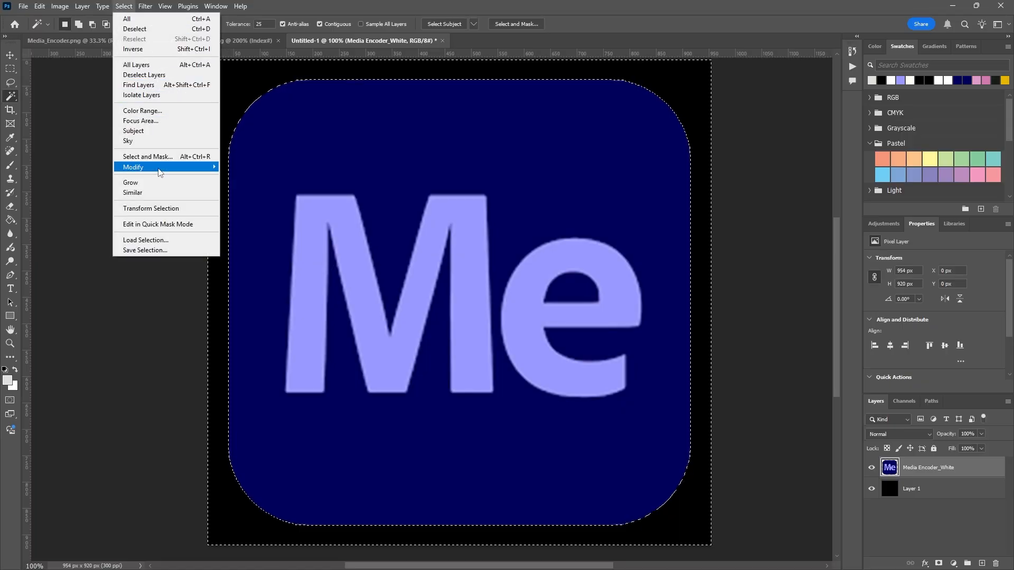
{"action": "mouse_move", "coordinate": [160, 172]}
{"action": "left_click", "coordinate": [288, 186]}
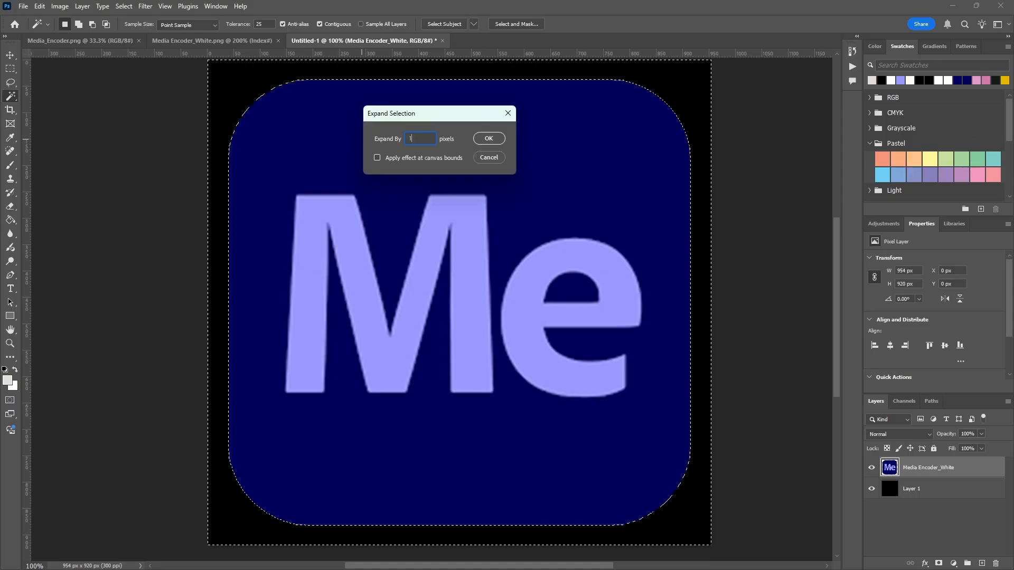
{"action": "left_click", "coordinate": [489, 138]}
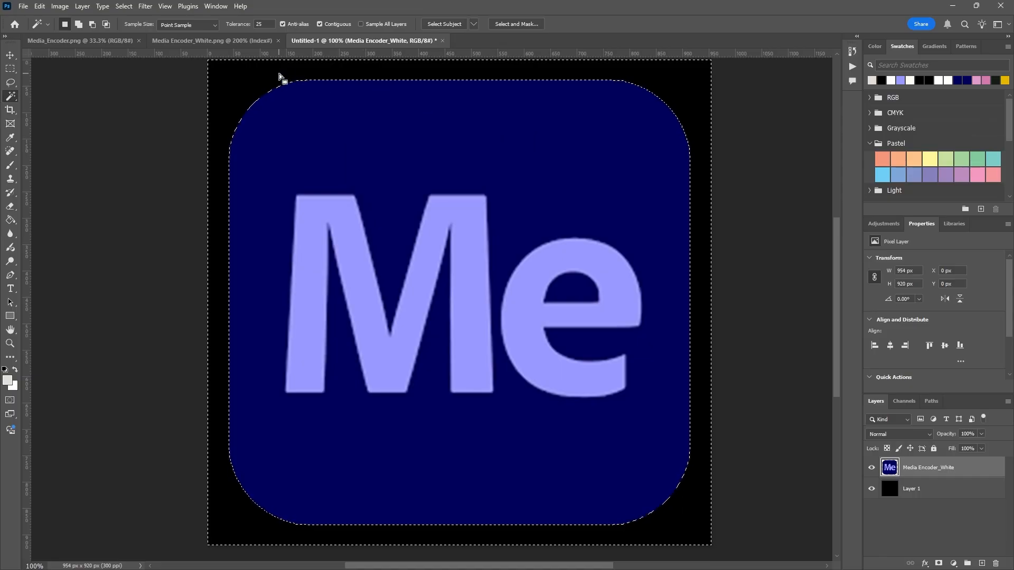
{"action": "key", "text": "Delete"}
{"action": "key", "text": "ctrl+d"}
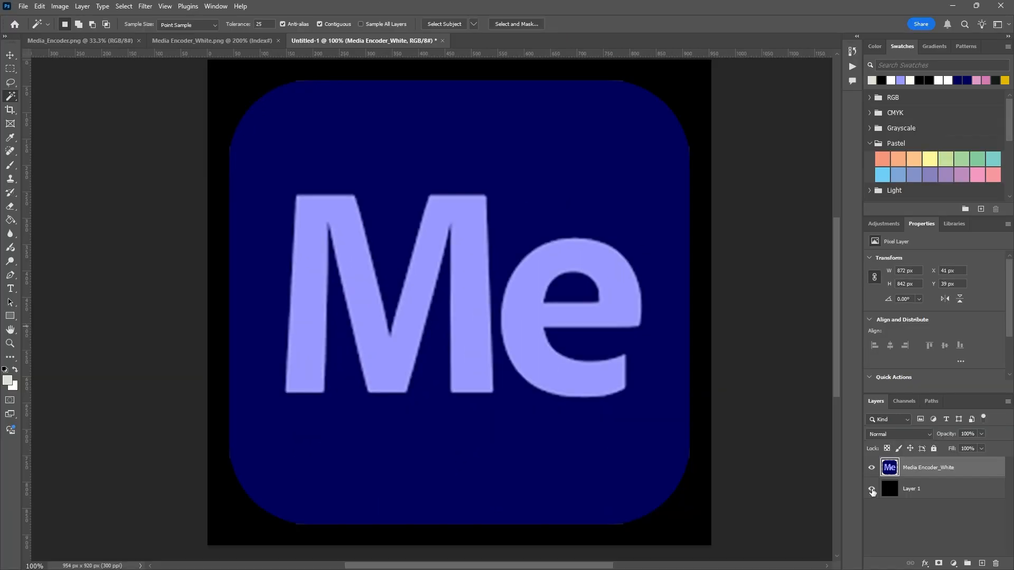
- Hide the black Layer 1 behind the icon
{"action": "left_click", "coordinate": [871, 488]}
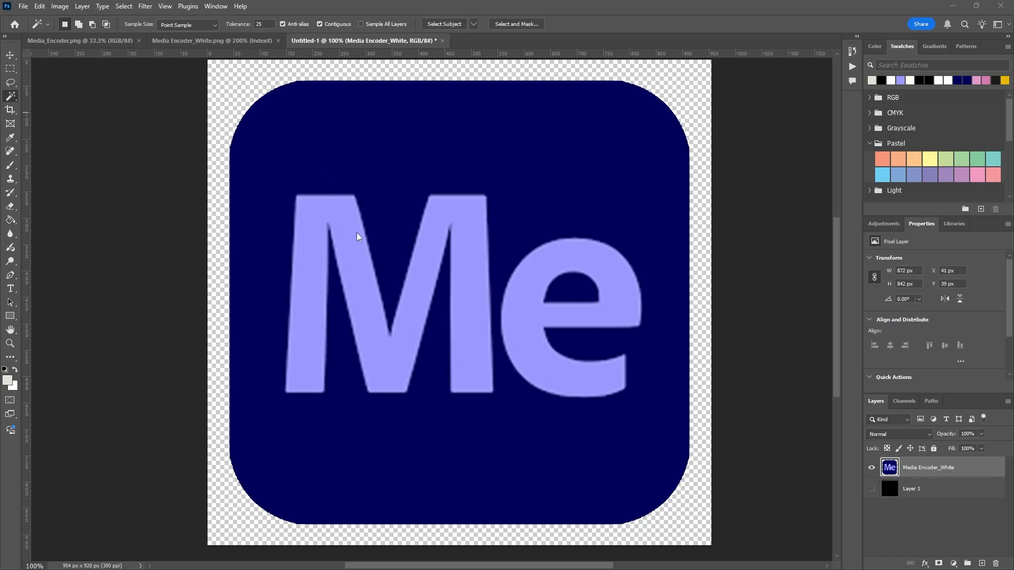
{"action": "scroll", "coordinate": [473, 291], "scroll_direction": "up", "scroll_amount": 1}
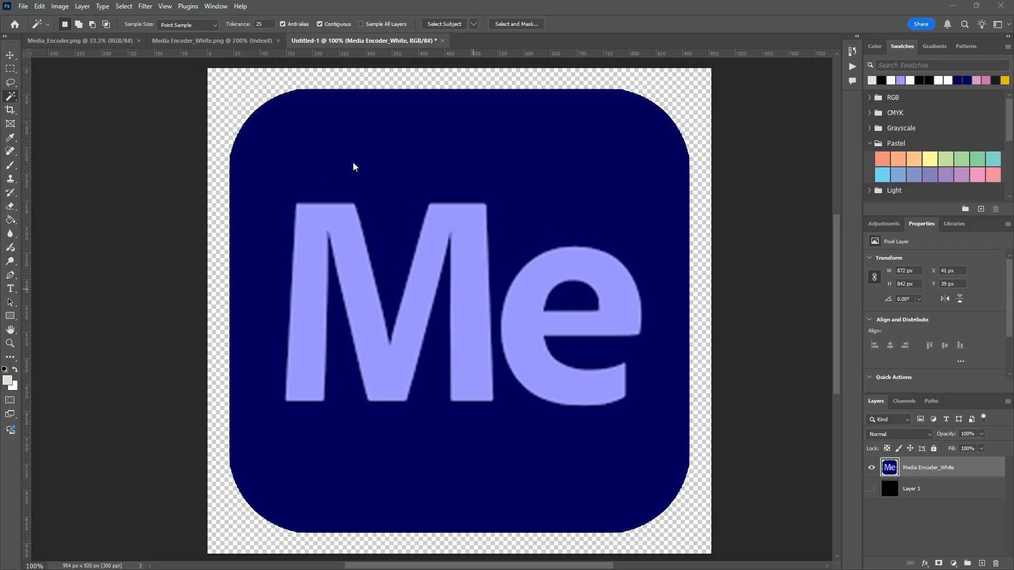